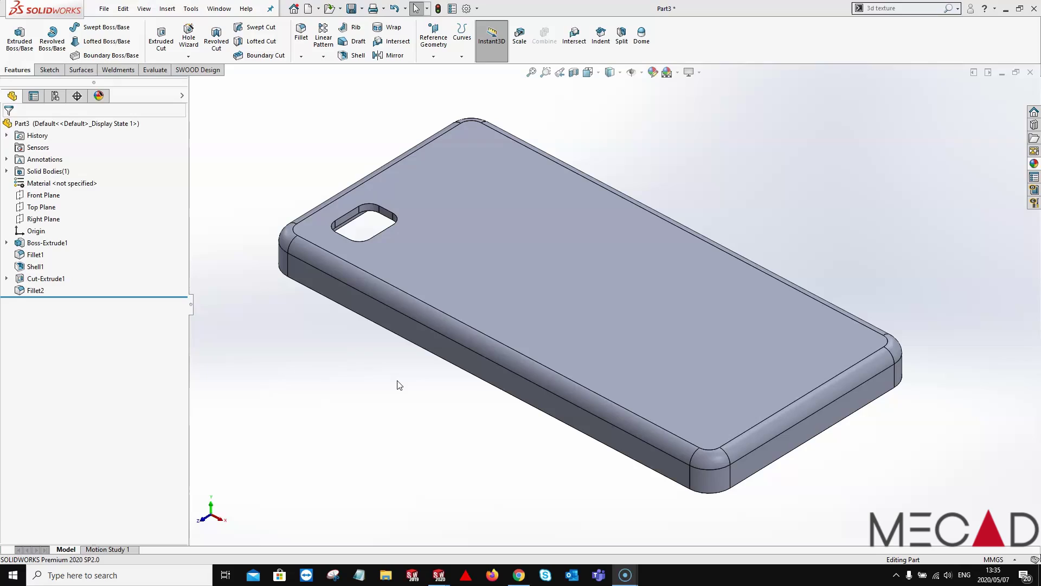
Open the Appearances library and select the countiung days tally-mark texture in the mecad minute folder
left_click(395, 376)
middle_click_drag(509, 400, 504, 420)
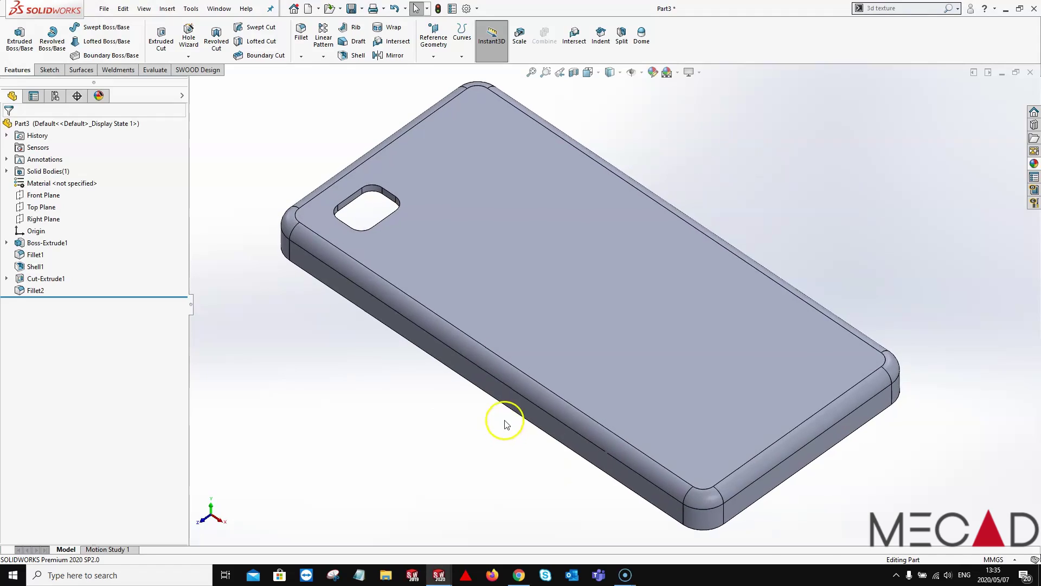
left_click(1034, 166)
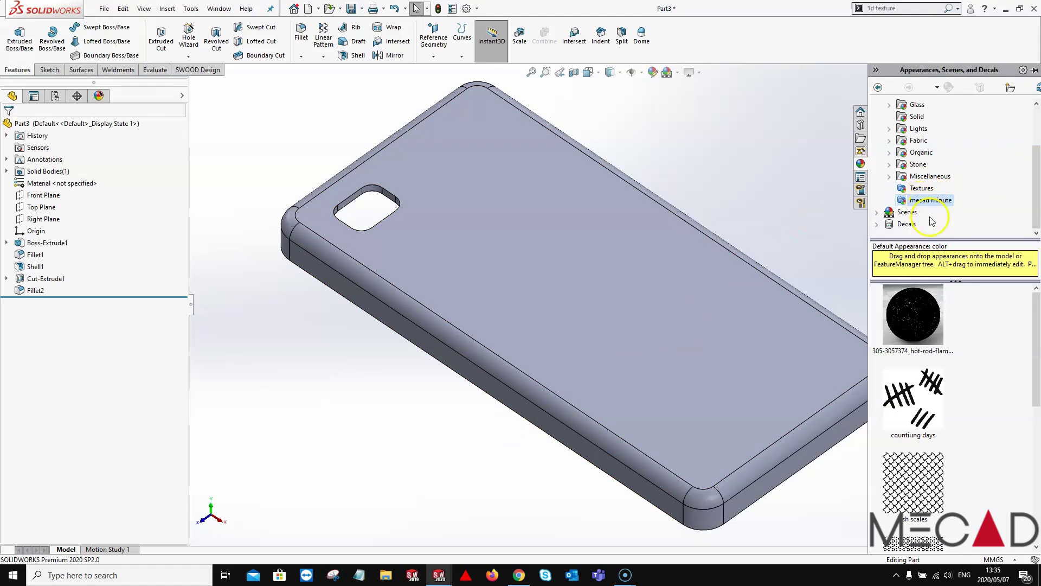
left_click(925, 386)
mouse_move(925, 386)
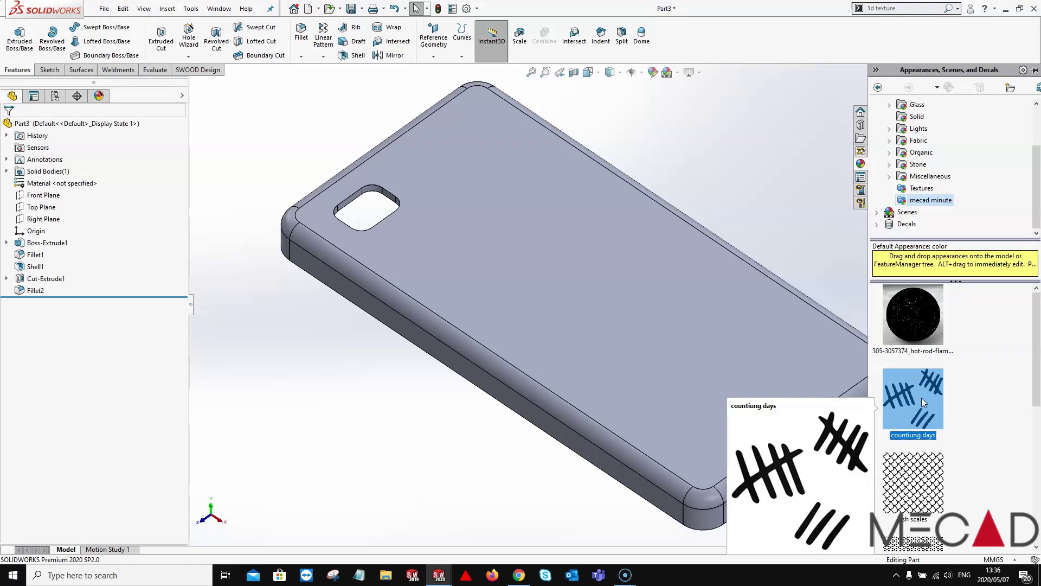
Apply the countiung days texture to the phone cover's back face only, leaving the sides grey
left_click_drag(921, 398, 721, 340)
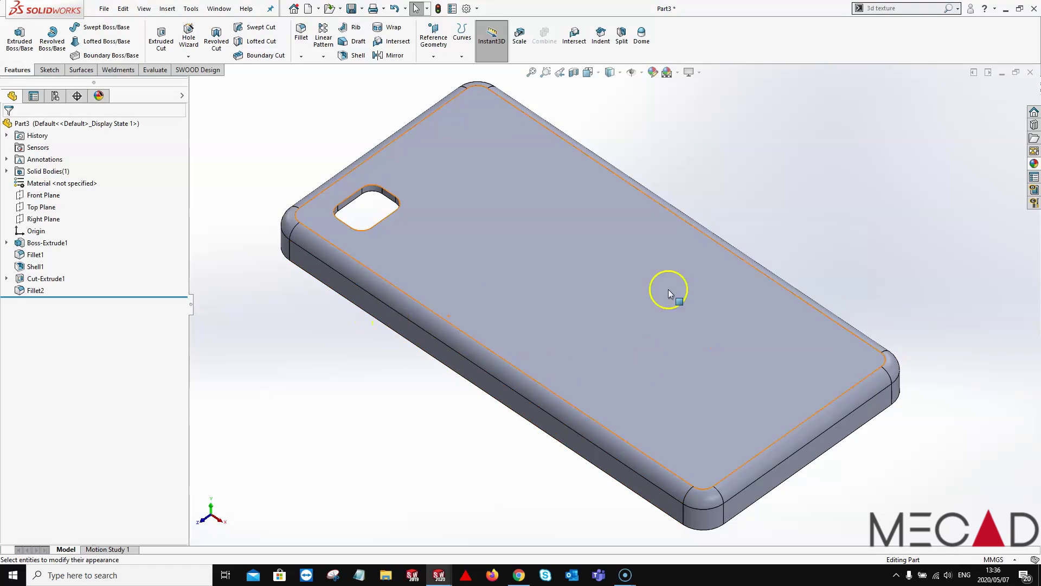
left_click(1034, 164)
left_click_drag(913, 398, 646, 327)
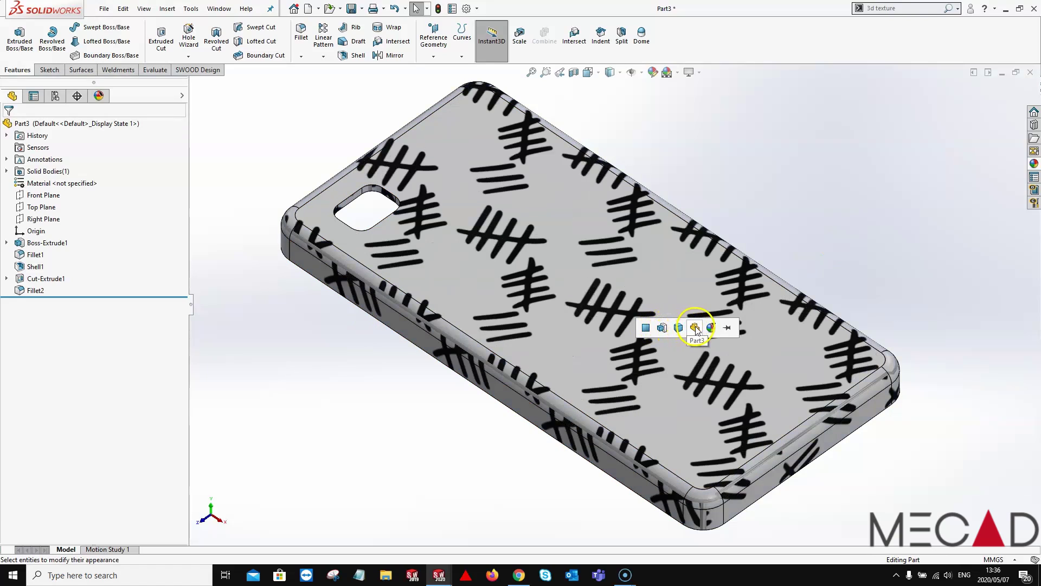
left_click(647, 328)
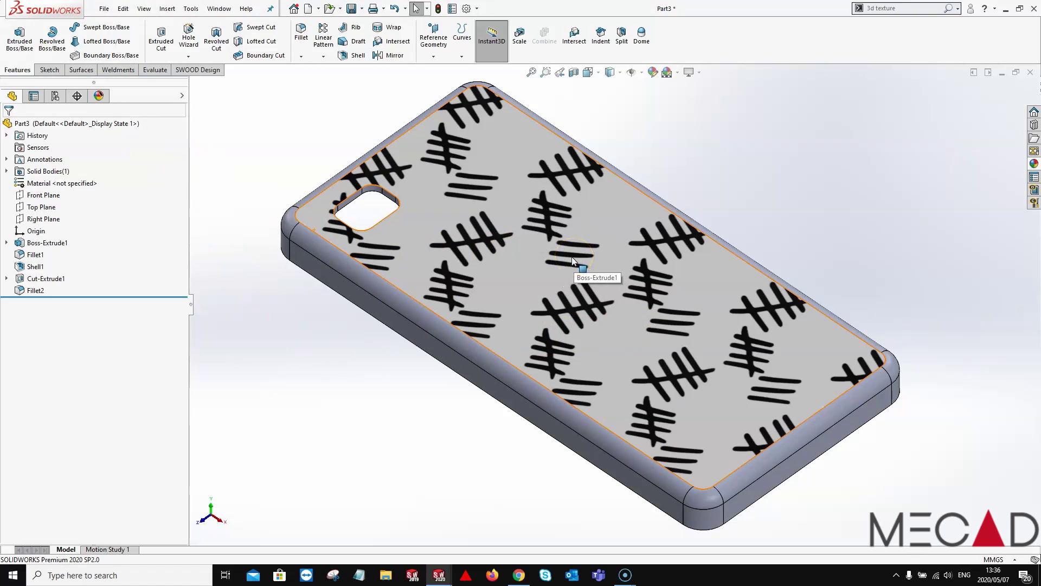
Edit countiung days.png from the DisplayManager and scale the tally-mark texture up on the back face
left_click(101, 101)
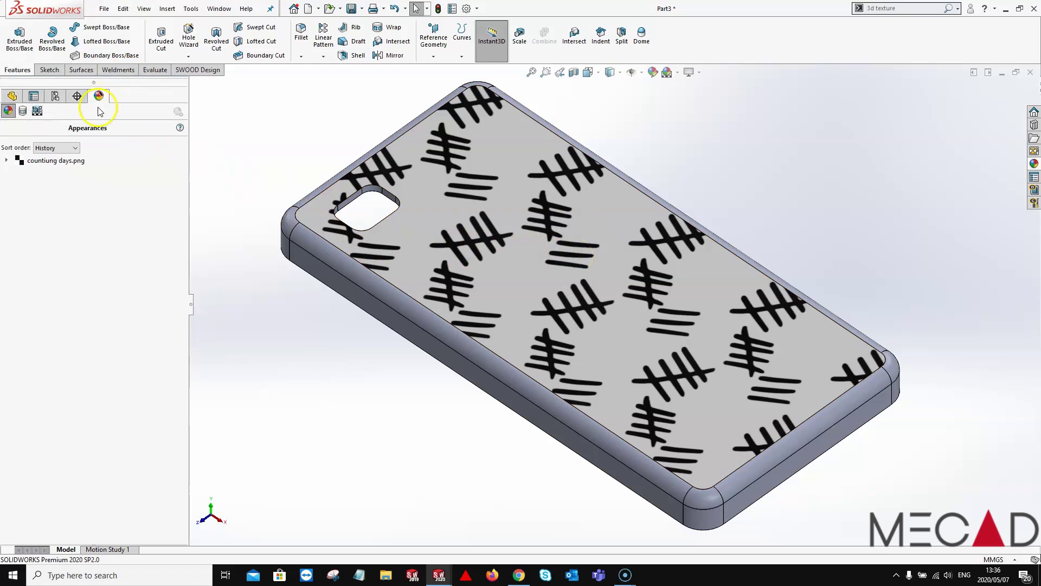
left_click(62, 161)
double_click(61, 161)
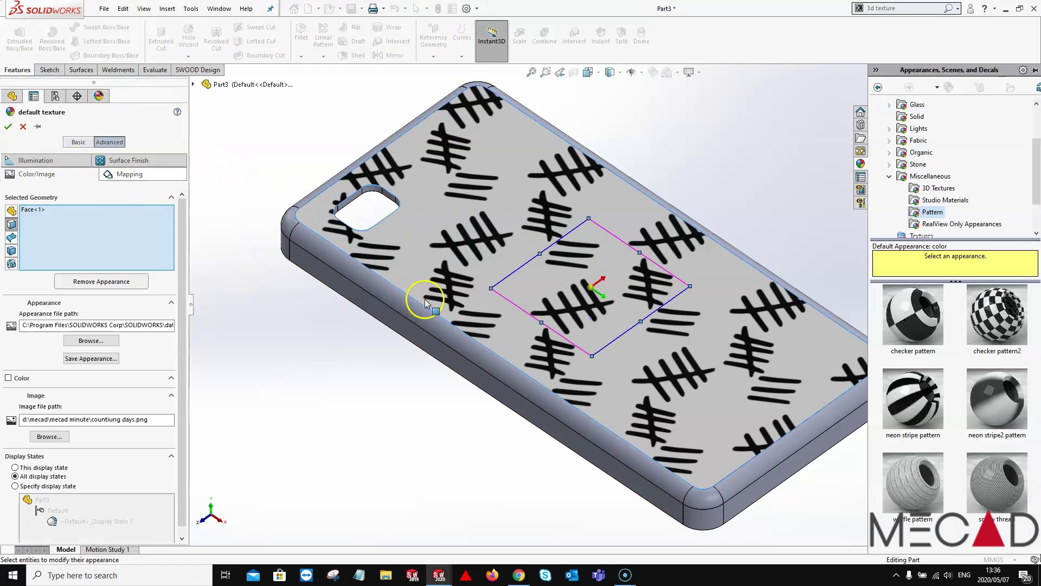
left_click_drag(491, 288, 217, 208)
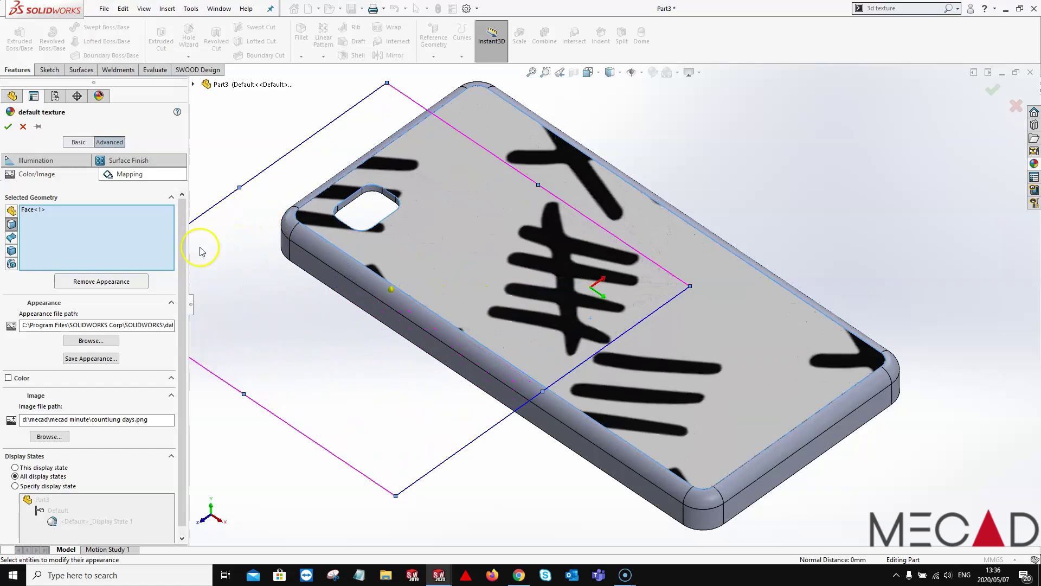
left_click(49, 161)
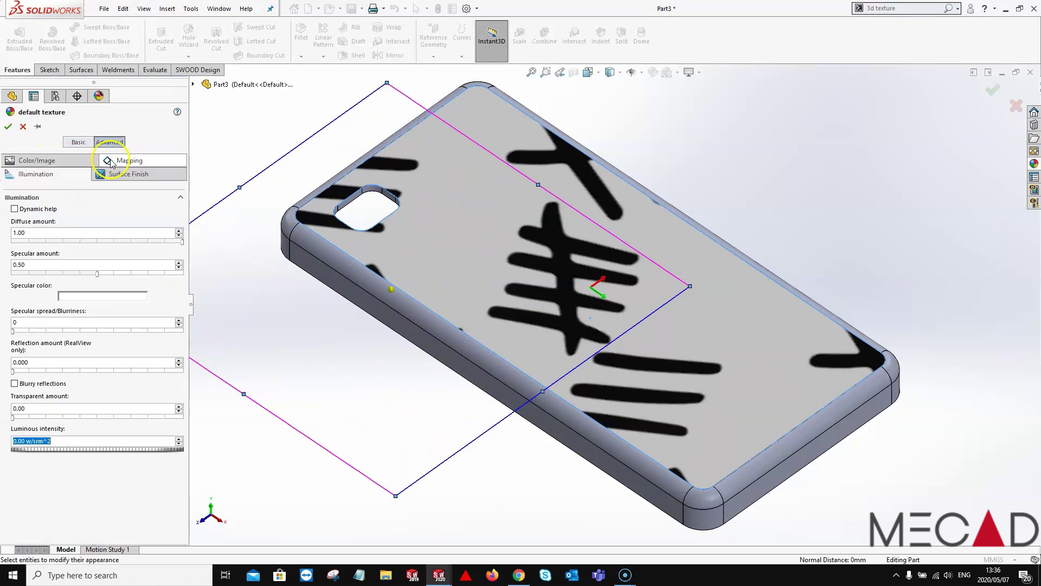
left_click(128, 160)
left_click(67, 176)
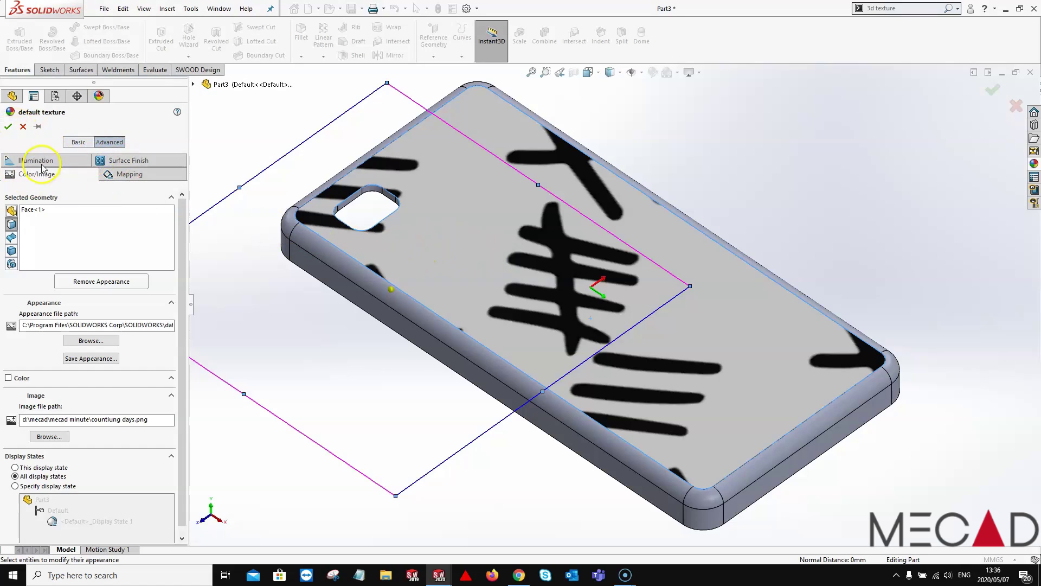
left_click(7, 128)
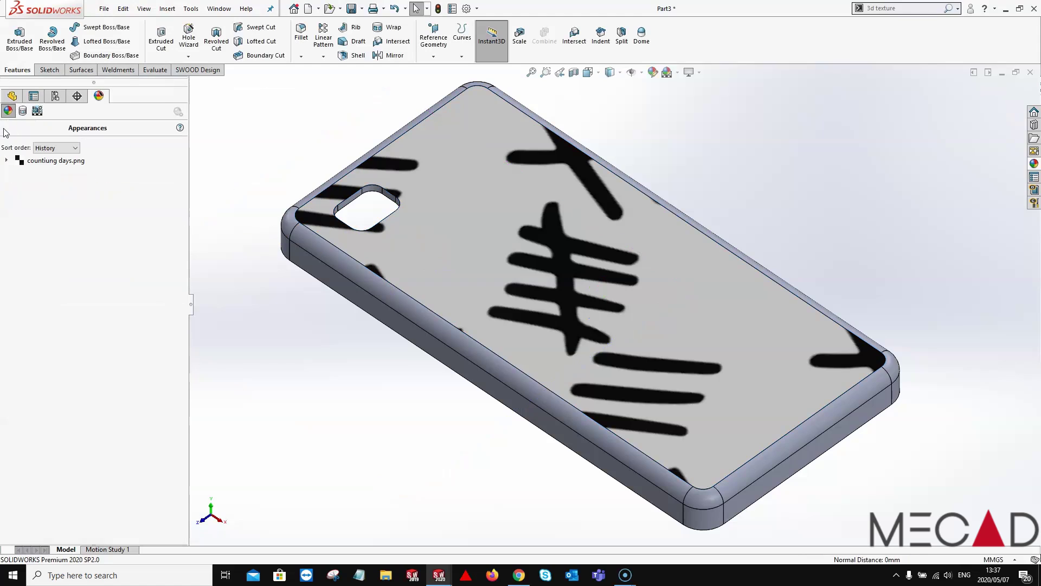
Start 3D Texture on the Fillet2 solid body, previewing the cover as a 6624-facet mesh
left_click(12, 96)
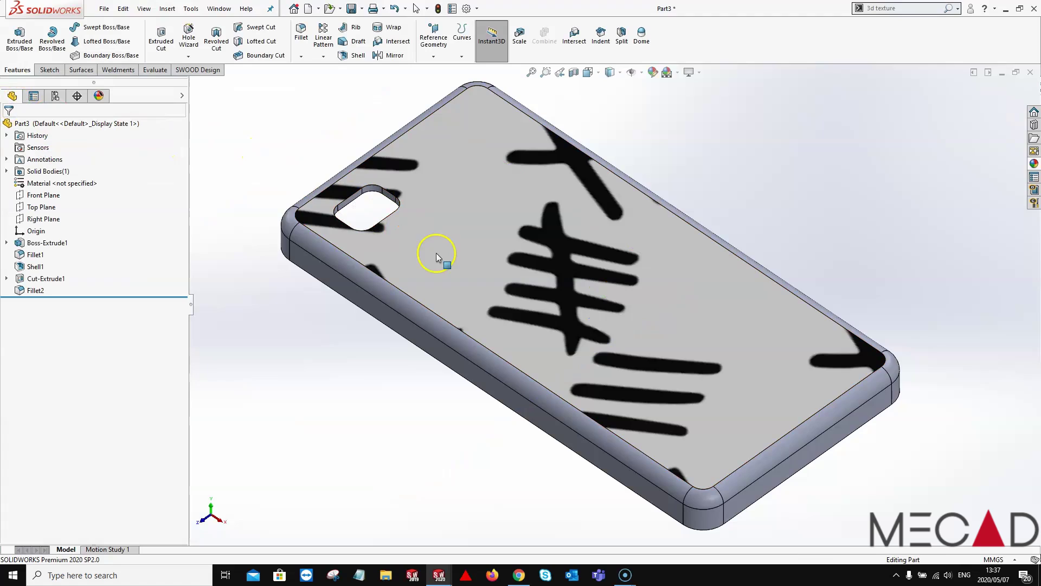
middle_click_drag(430, 251, 434, 239)
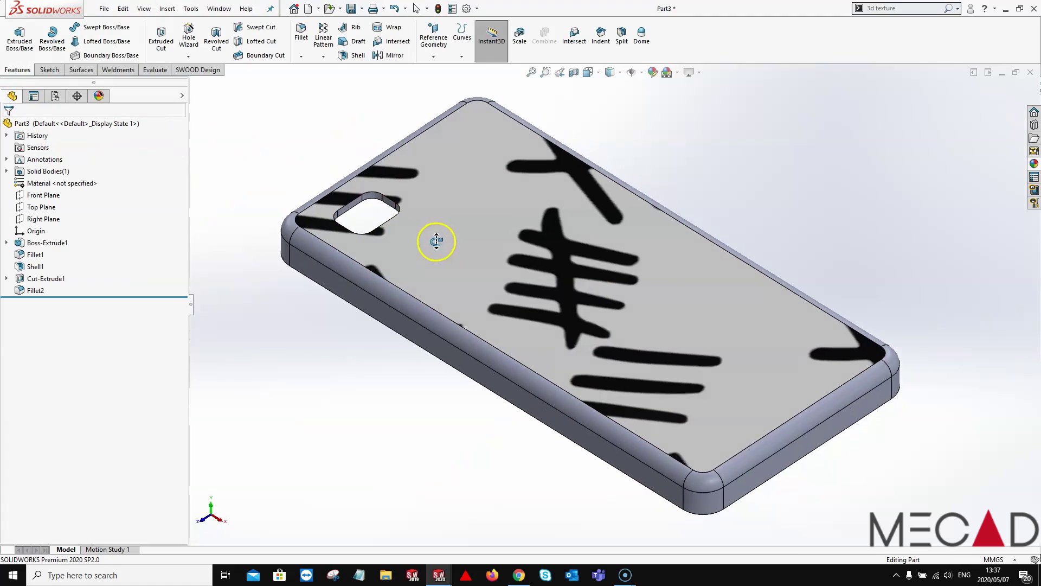
left_click(7, 171)
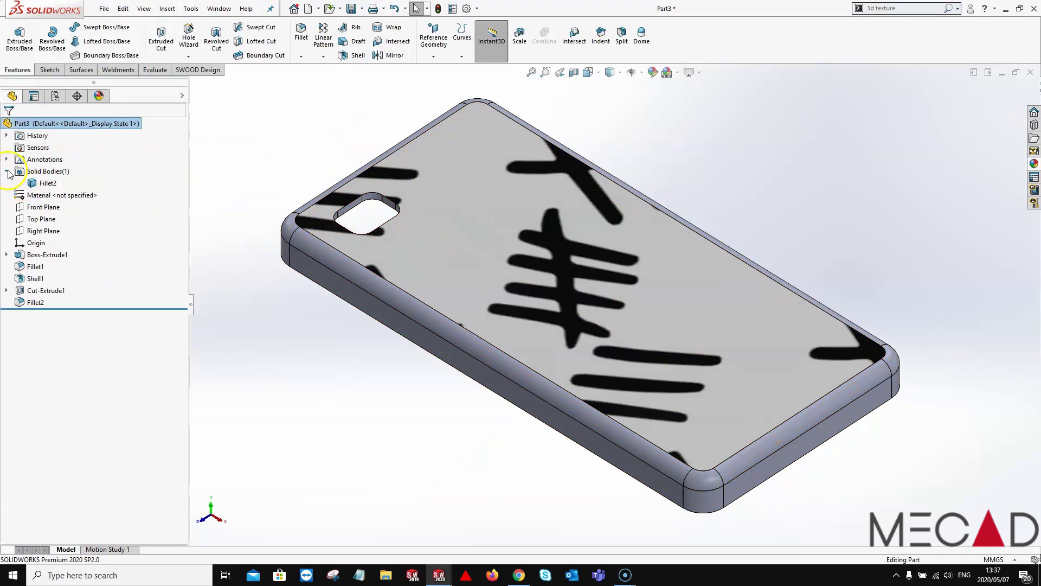
right_click(48, 183)
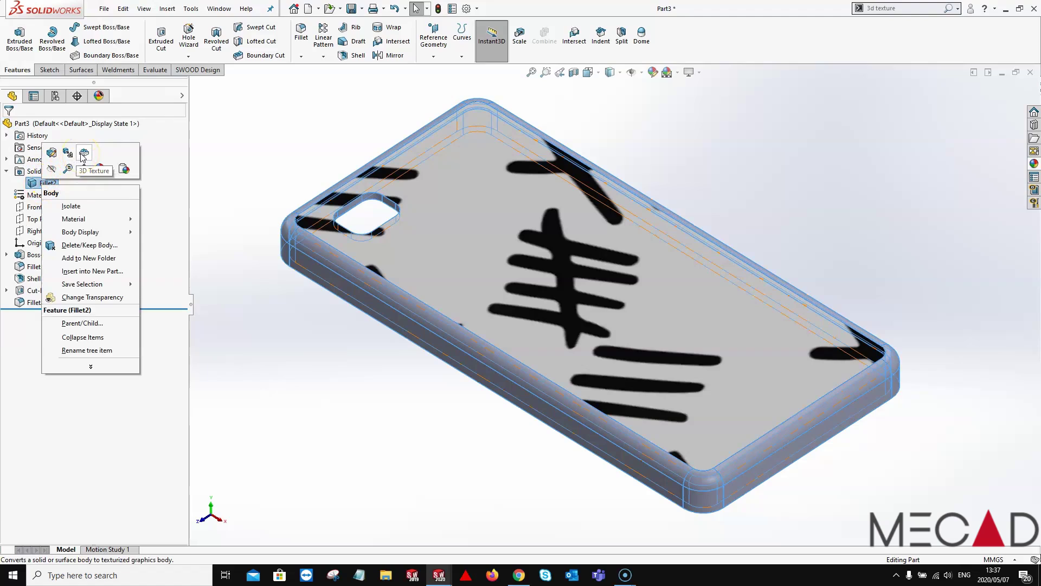
left_click(901, 11)
left_click(957, 8)
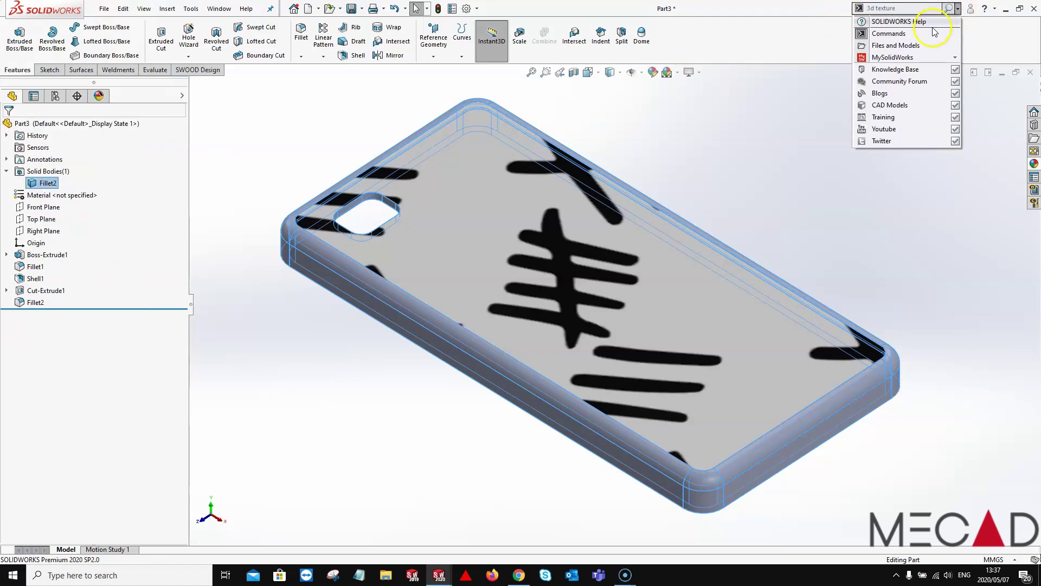
left_click(912, 8)
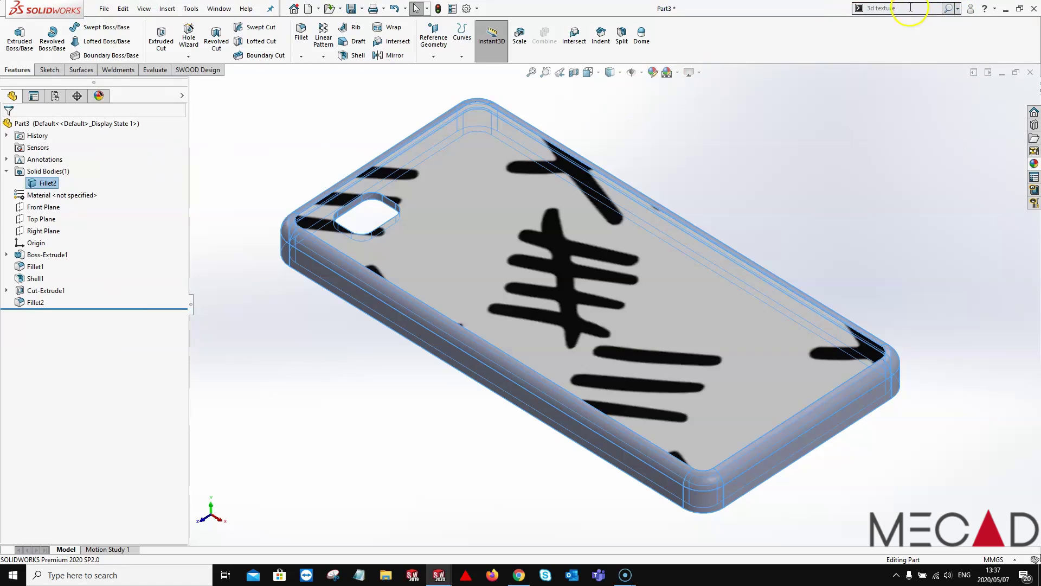
right_click(48, 183)
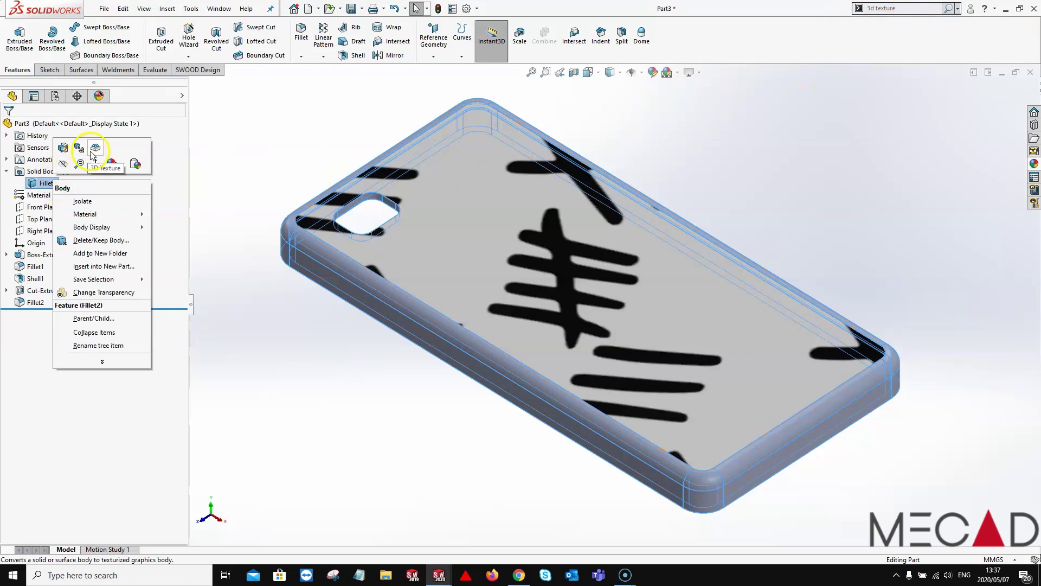
key("Escape")
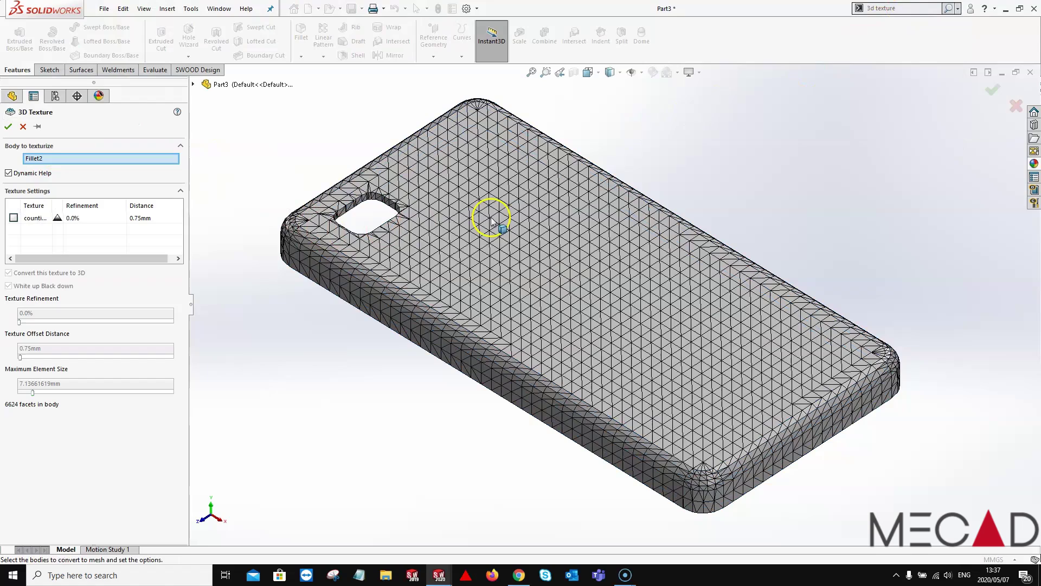
Enable the countiung days texture for 3D conversion in the 3D Texture settings
scroll(574, 213, "up", 1)
scroll(589, 266, "down", 1)
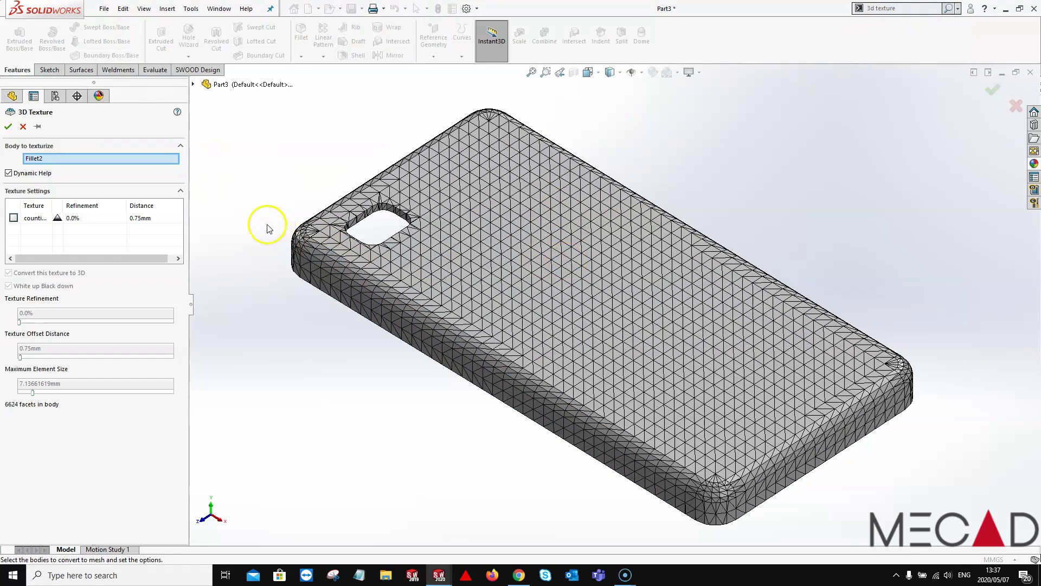
left_click(14, 218)
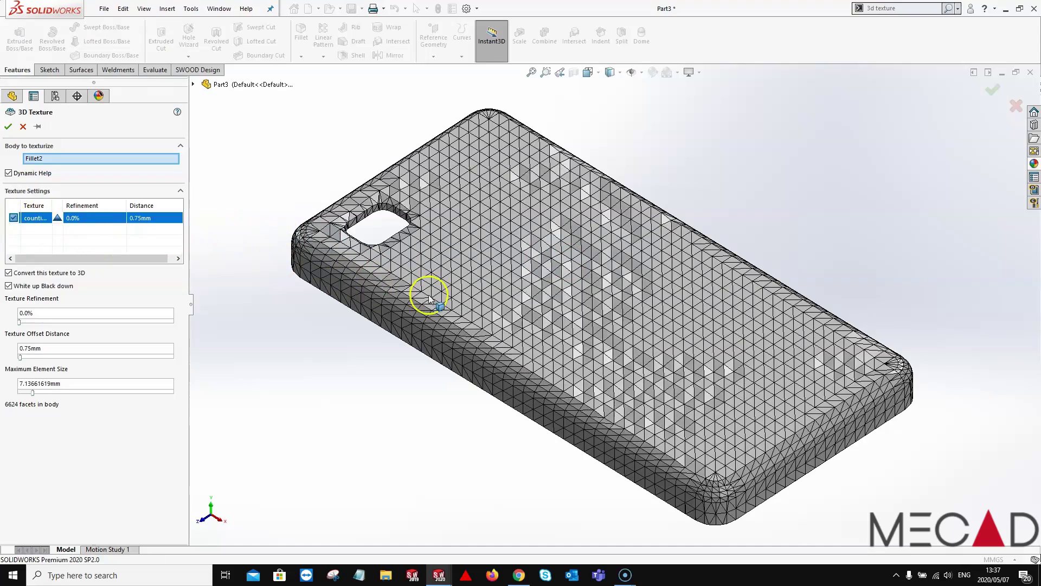
scroll(604, 300, "down", 5)
scroll(602, 297, "up", 5)
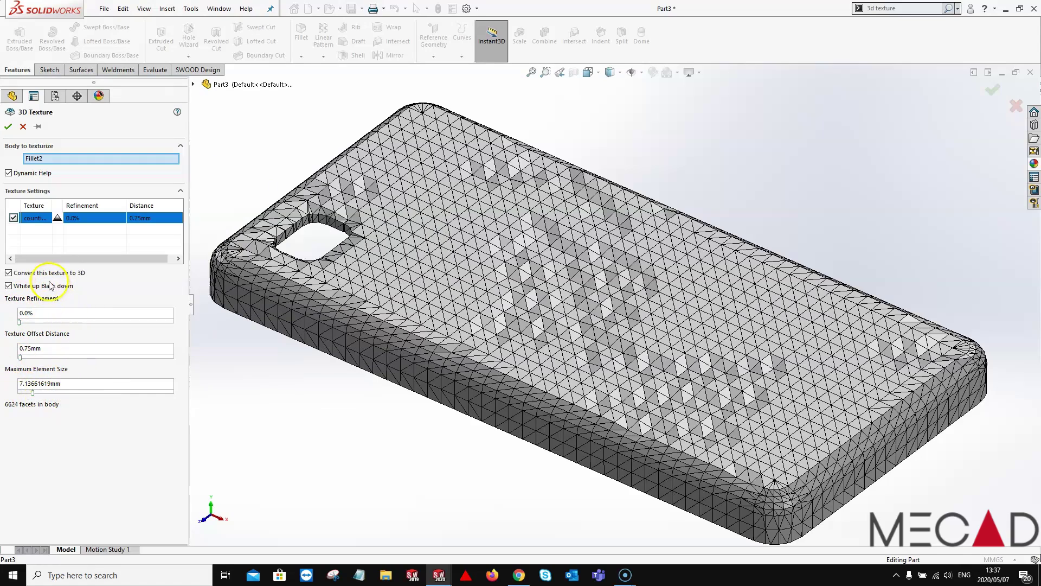
Lower Maximum Element Size to about 1.136mm, refining the mesh to 188980 facets
mouse_move(41, 286)
mouse_move(51, 347)
mouse_move(33, 386)
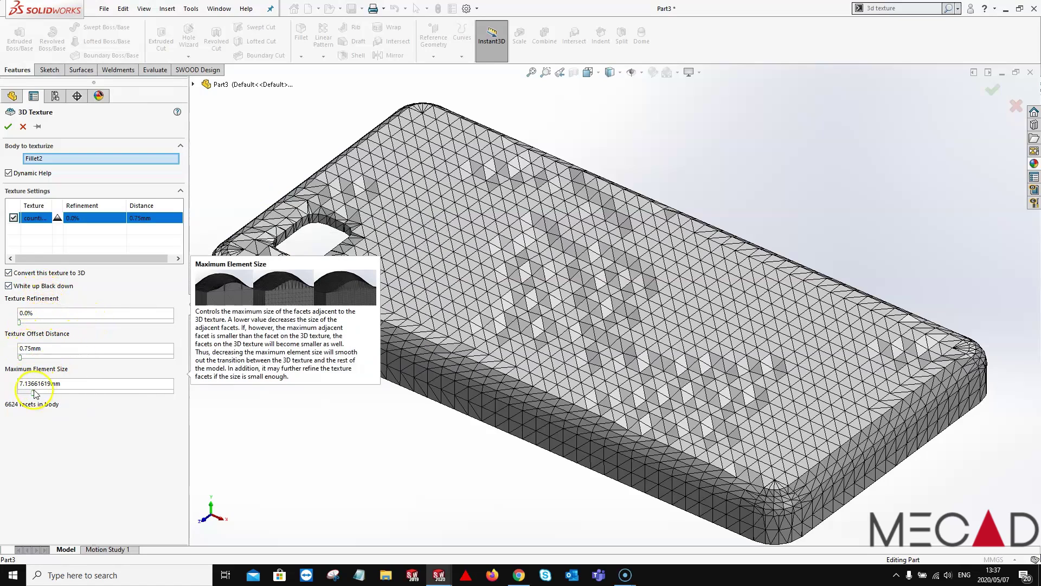
left_click_drag(33, 388, 114, 392)
mouse_move(64, 377)
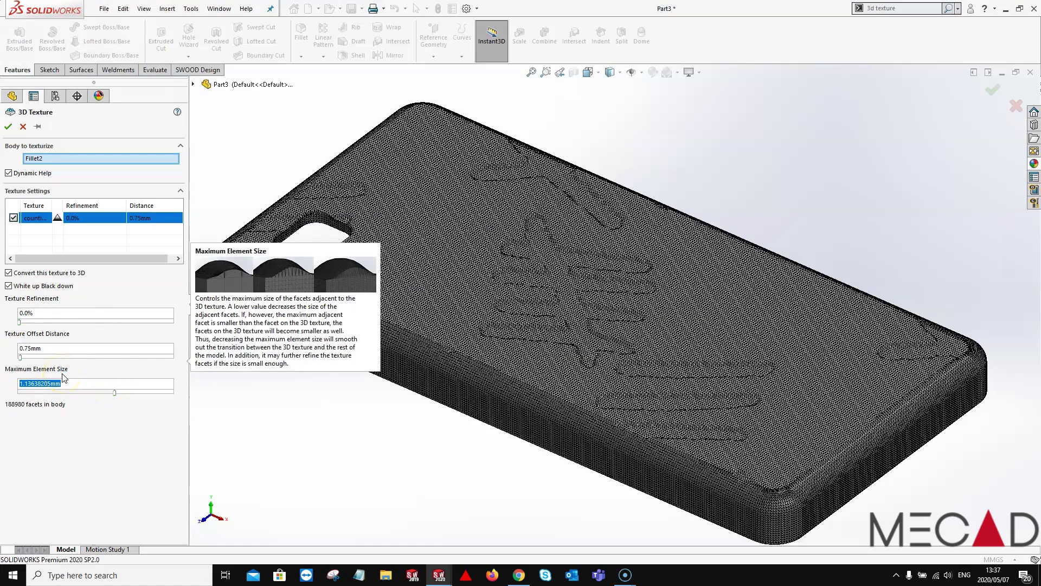
Set texture offset to 2mm, clear White up Black down, and accept 3D Texture4
left_click(20, 349)
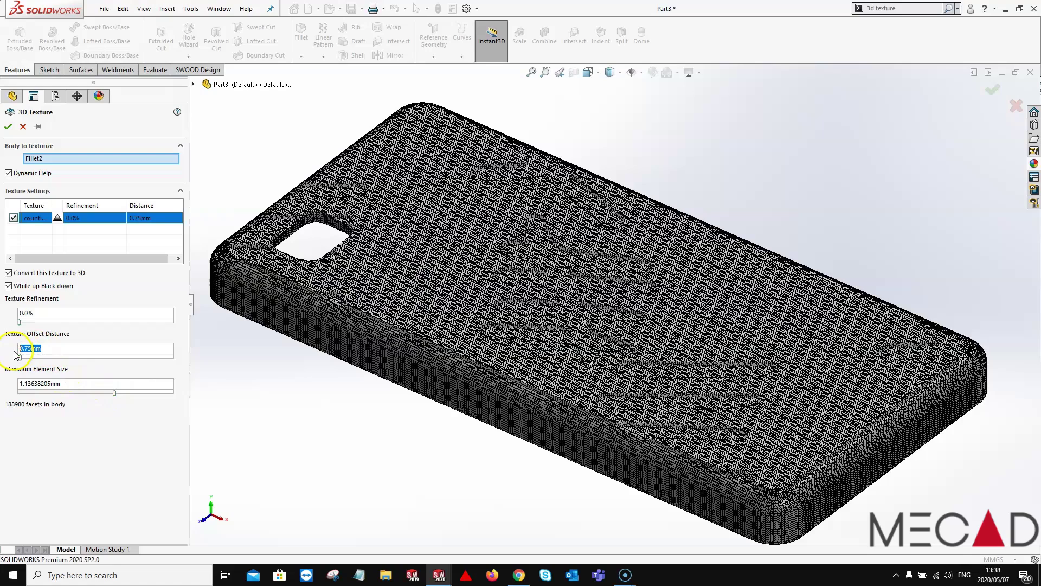
type("2")
key("Return")
mouse_move(121, 329)
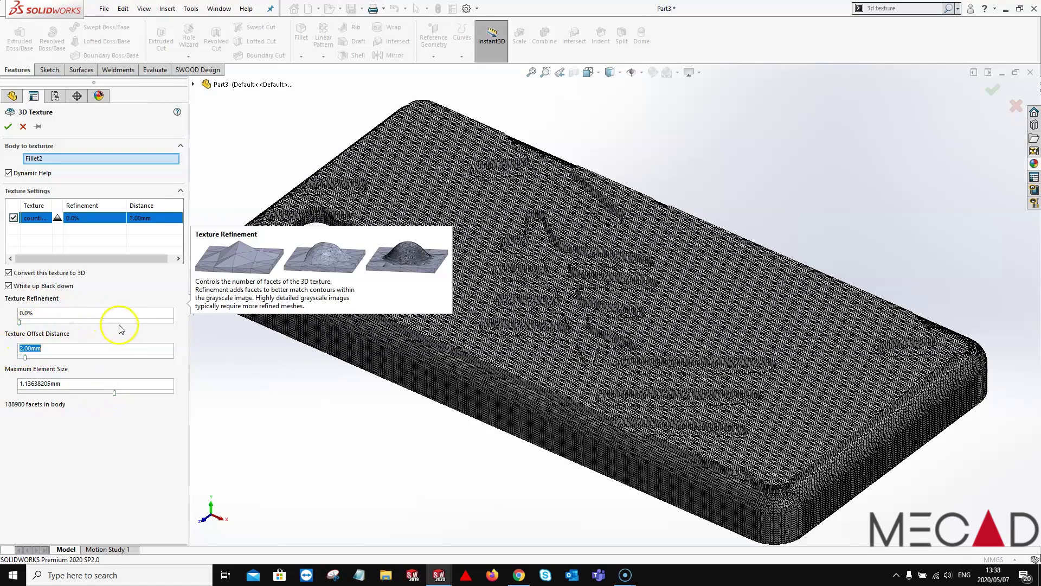
left_click(45, 286)
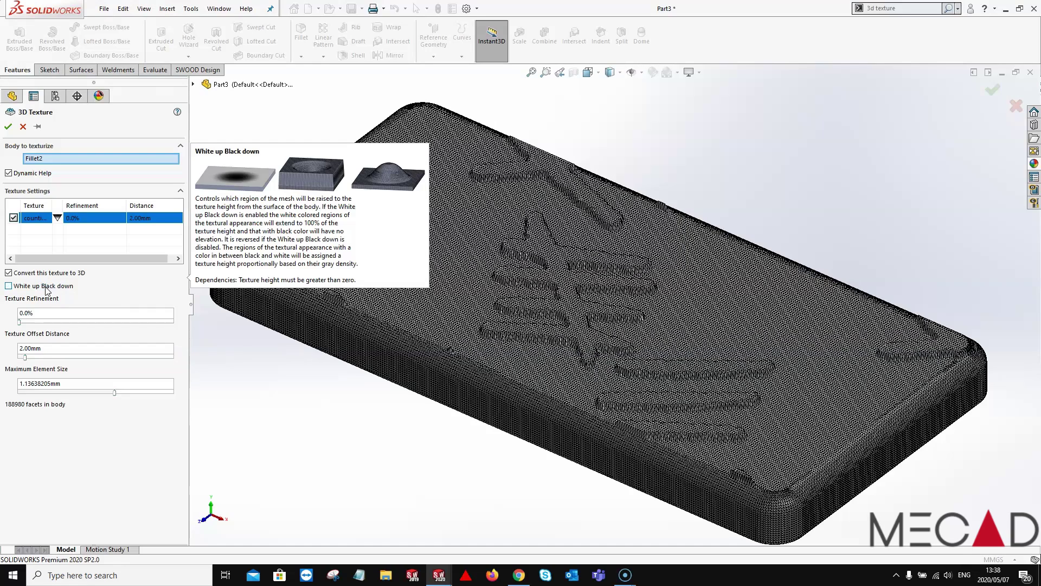
left_click(51, 201)
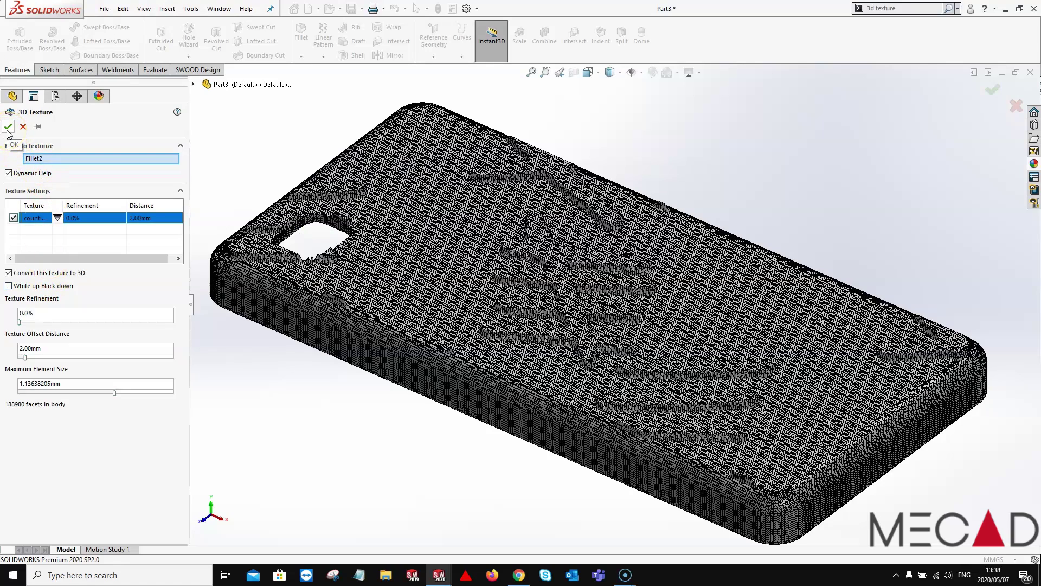
key("Return")
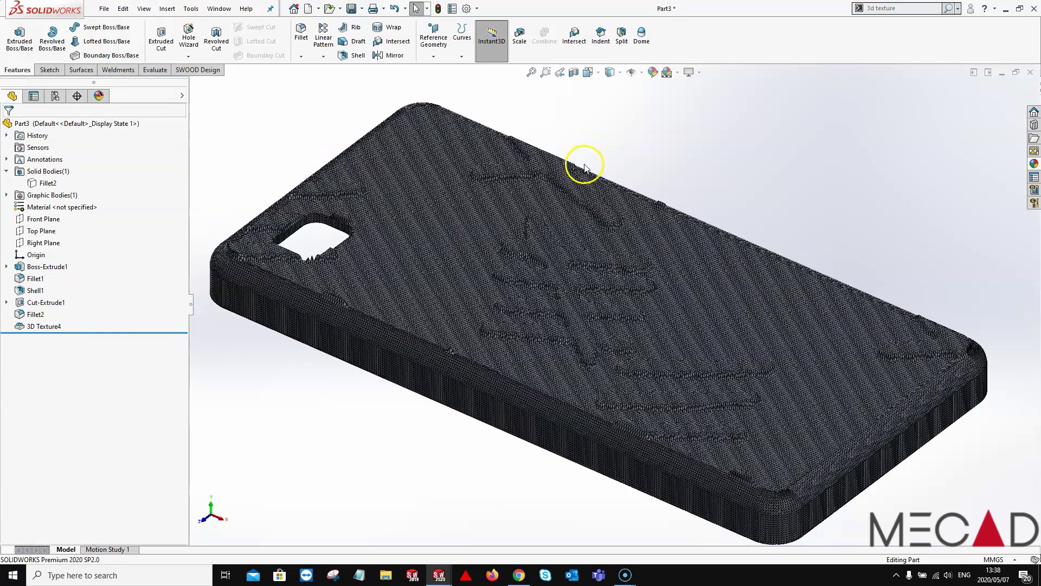
Fit the cover in view and expand Graphic Bodies to show Graphic (Closed) -2
key("f")
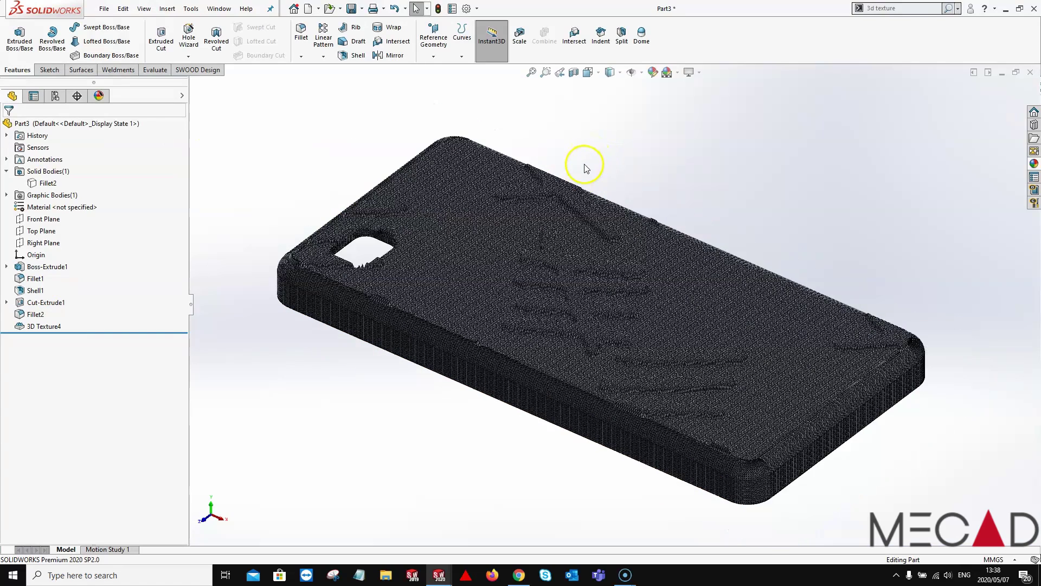
left_click(50, 185)
double_click(47, 195)
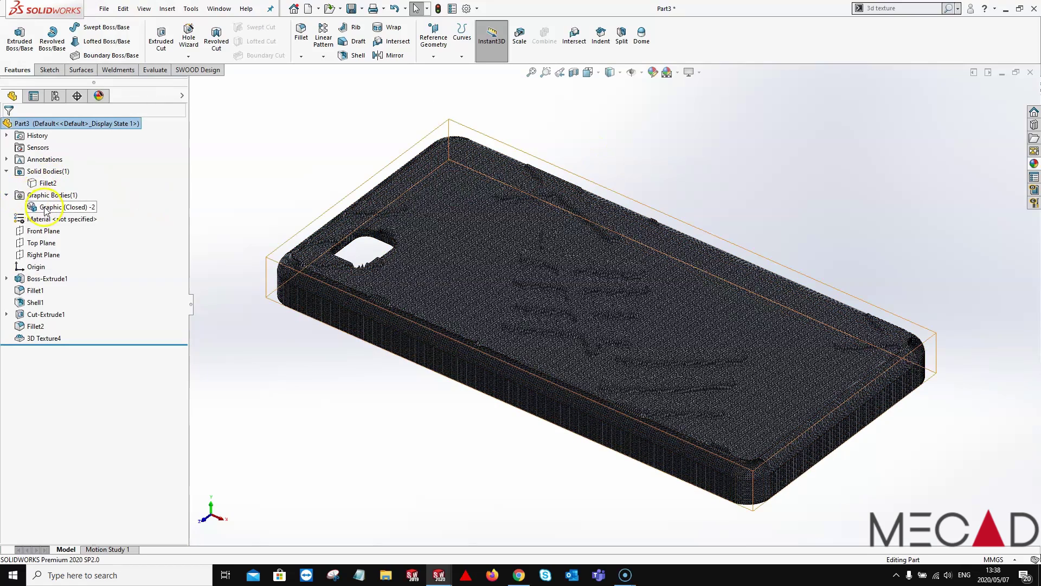
Switch the display style to Shaded and orbit to inspect the raised tally marks
left_click(617, 76)
left_click(616, 107)
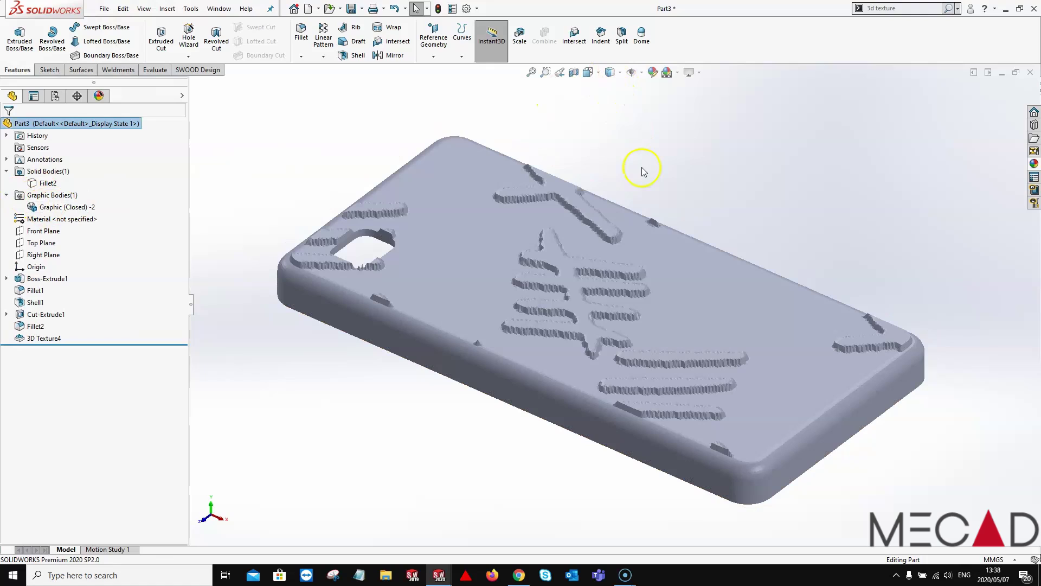
middle_click_drag(633, 260, 611, 265)
scroll(588, 333, "down", 5)
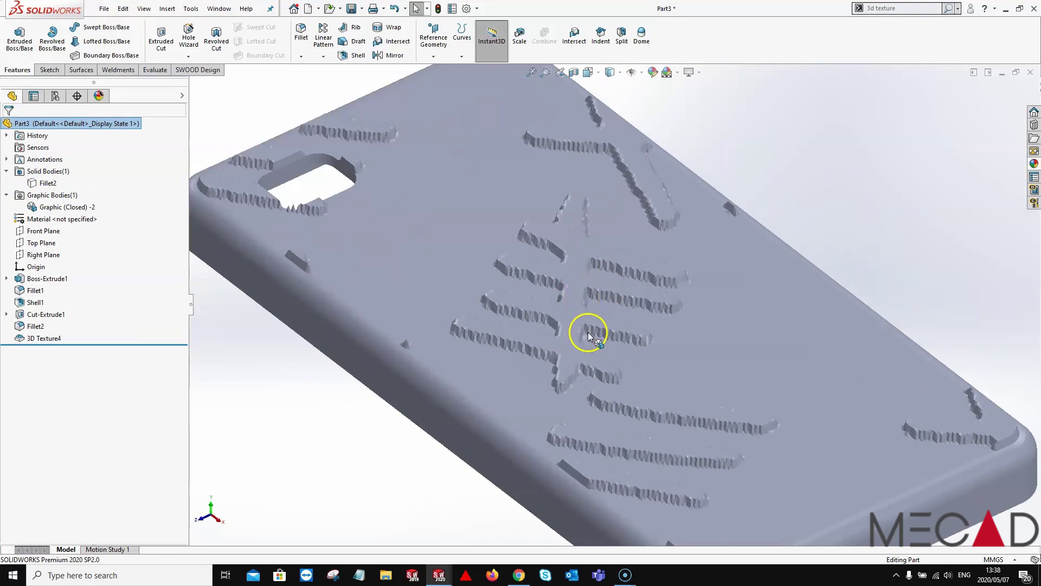
mouse_move(588, 335)
middle_mouse_down()
mouse_move(649, 231)
mouse_move(623, 239)
mouse_move(607, 326)
mouse_move(586, 334)
middle_mouse_up()
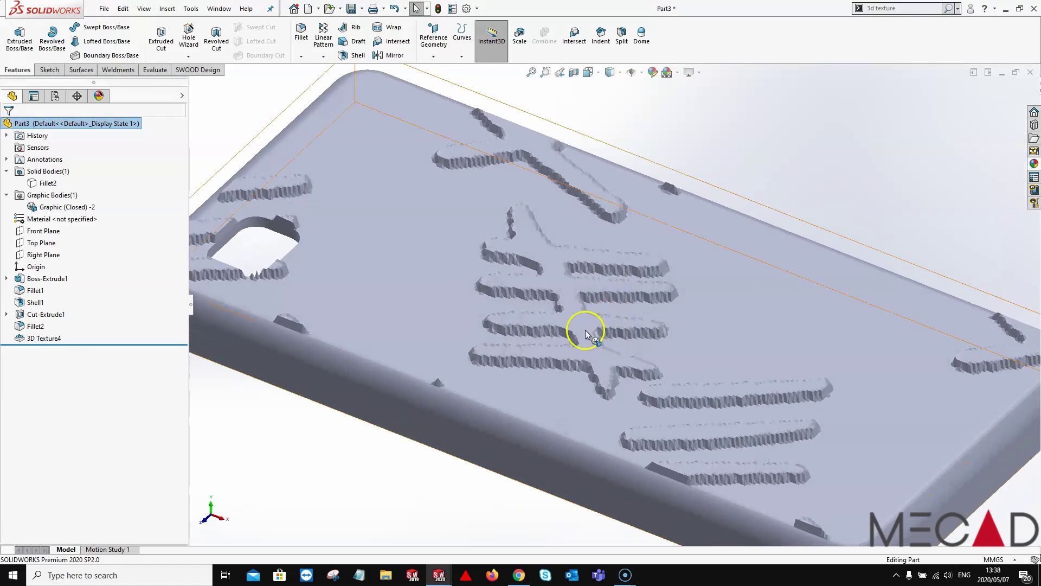
scroll(586, 333, "up", 4)
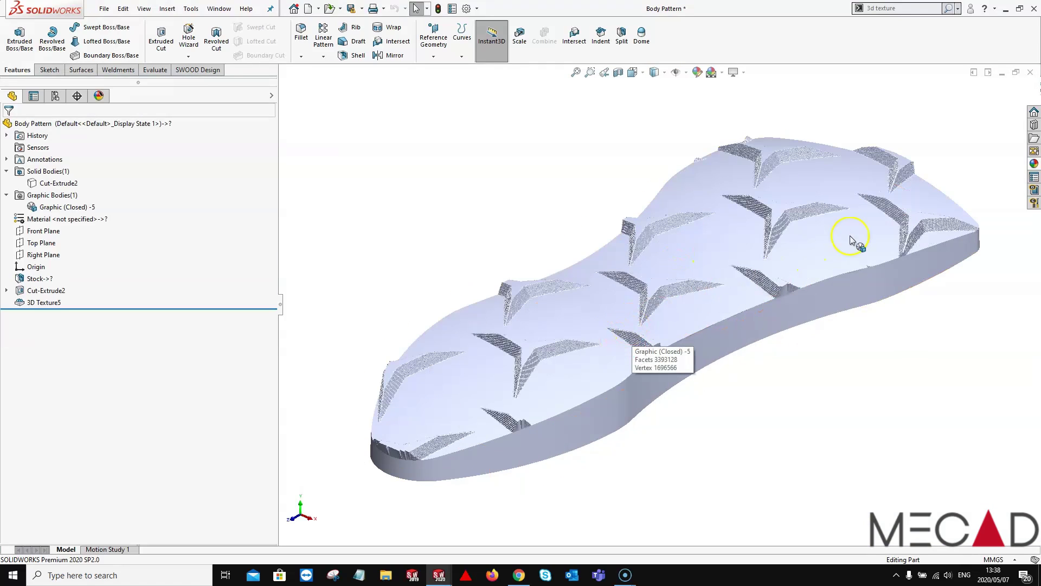
On the Body Pattern sole, browse the Miscellaneous 3D Textures appearances, then start a Section View
left_click(1034, 163)
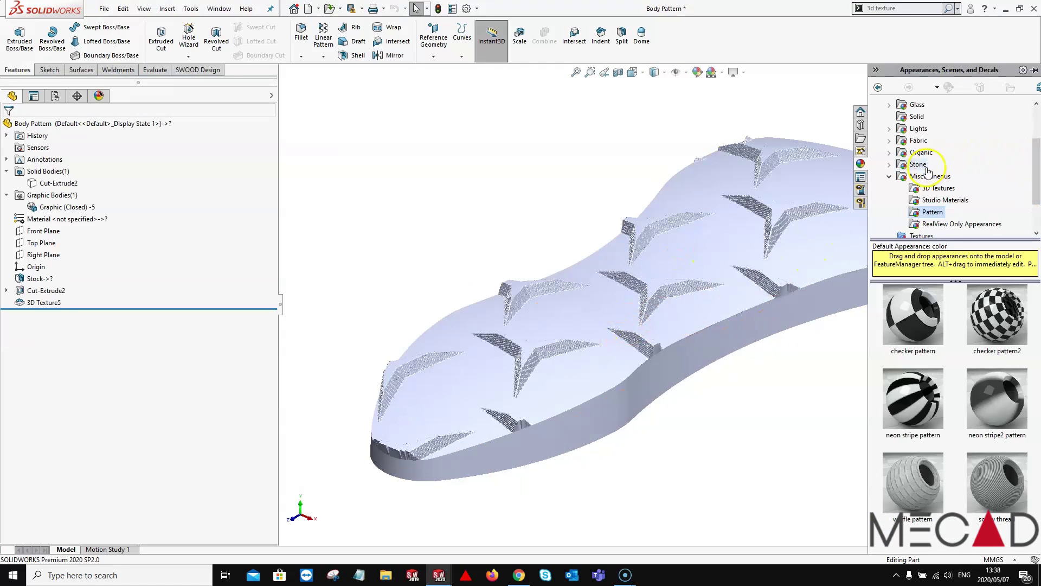
left_click(926, 190)
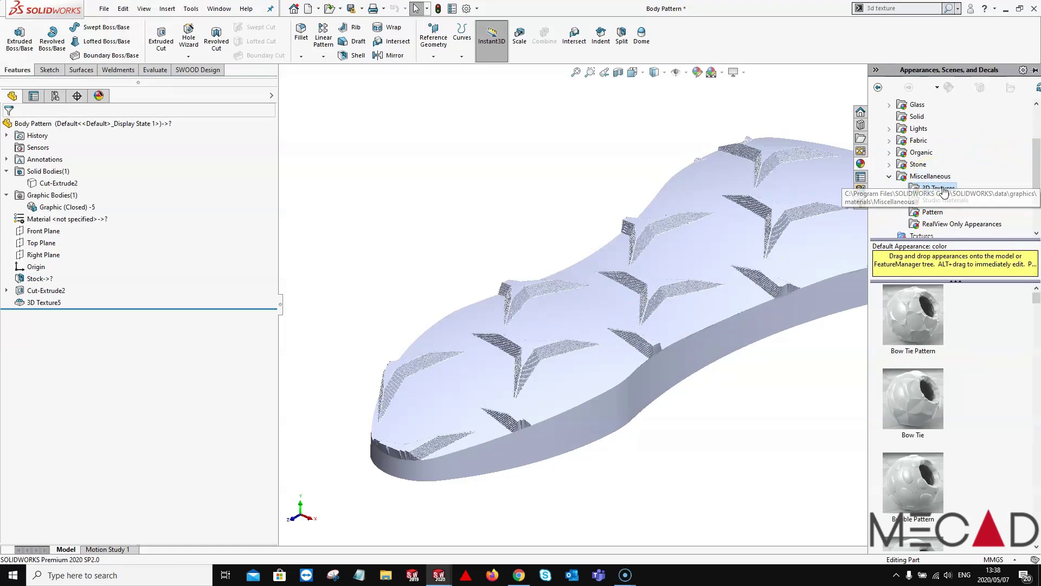
scroll(930, 330, "down", 5)
scroll(932, 339, "down", 6)
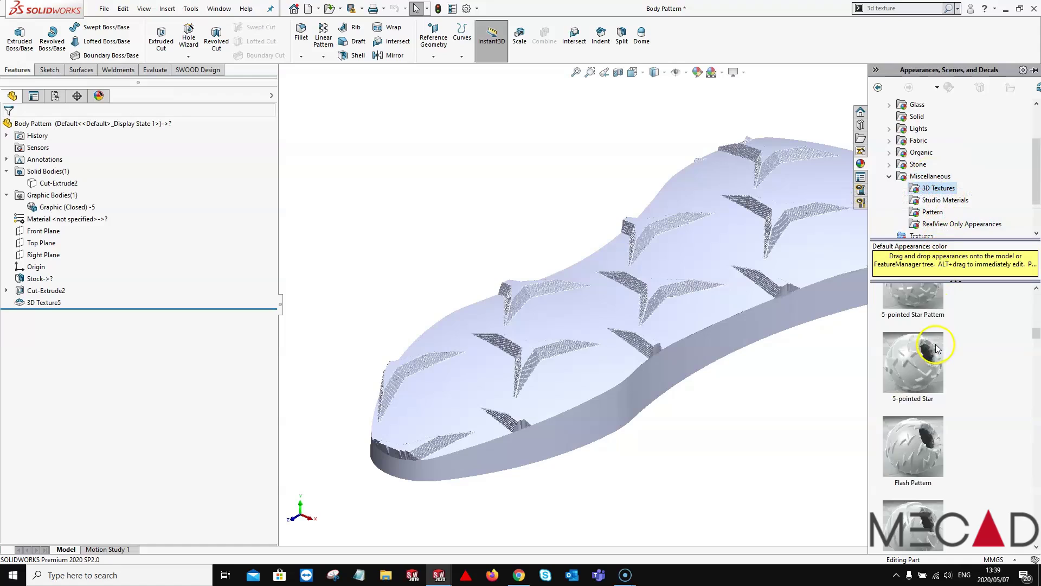
scroll(932, 374, "down", 8)
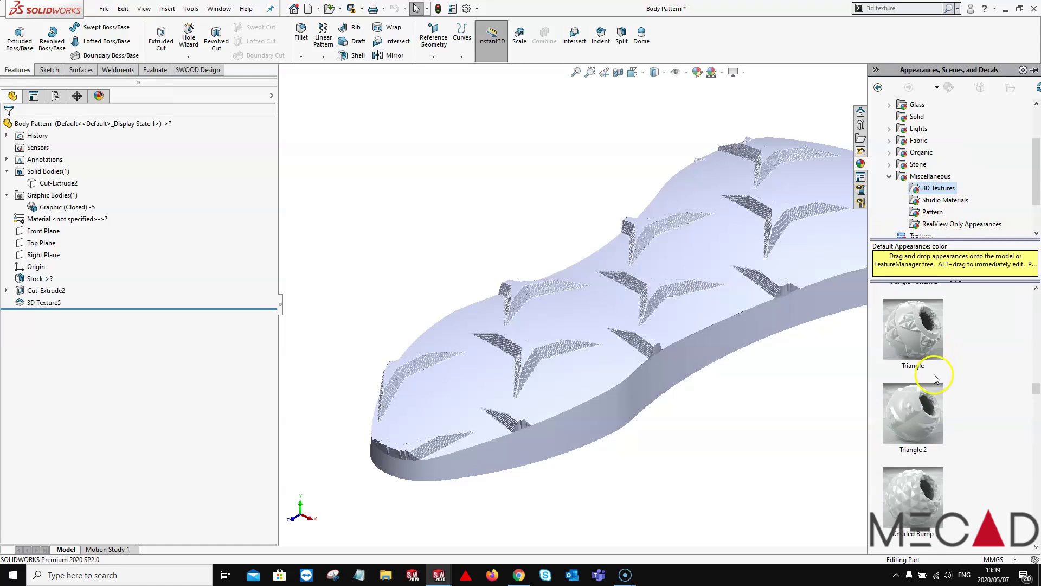
scroll(933, 398, "down", 9)
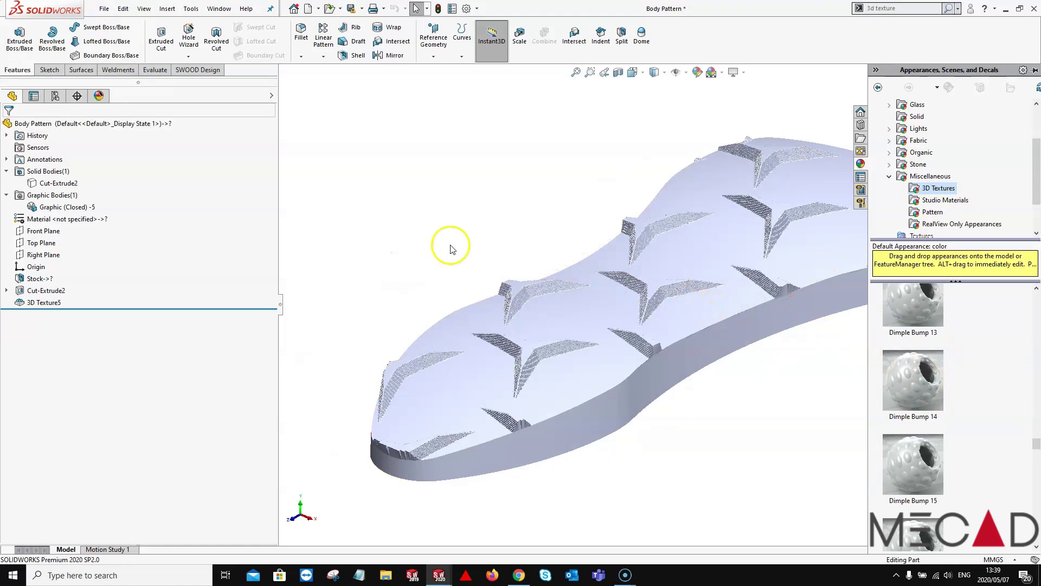
left_click(424, 249)
left_click(618, 74)
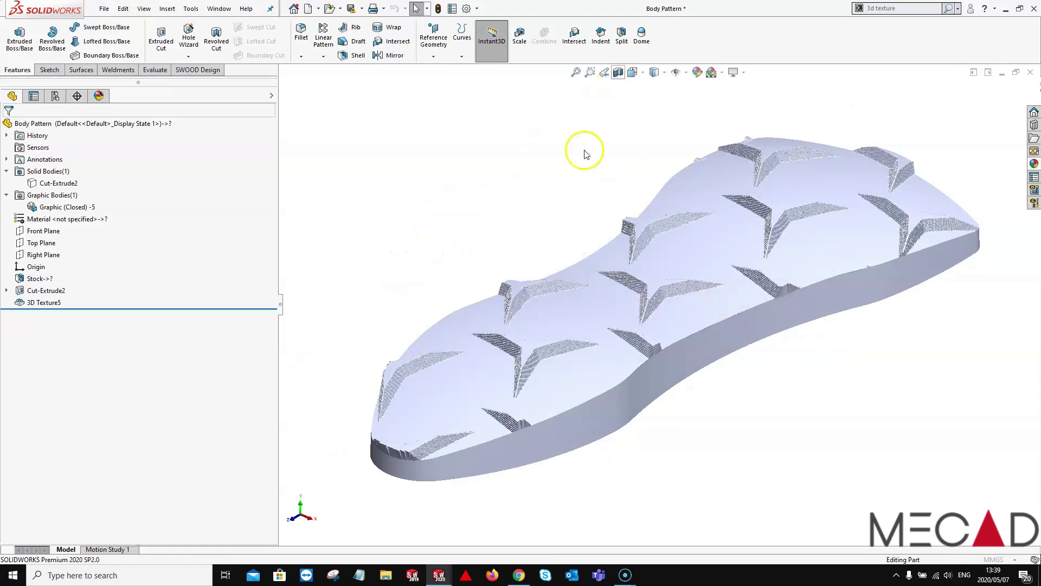
Slide the zonal section plane to 43.00mm from Front Plane, cutting the sole's narrow left end
left_click_drag(427, 417, 353, 472)
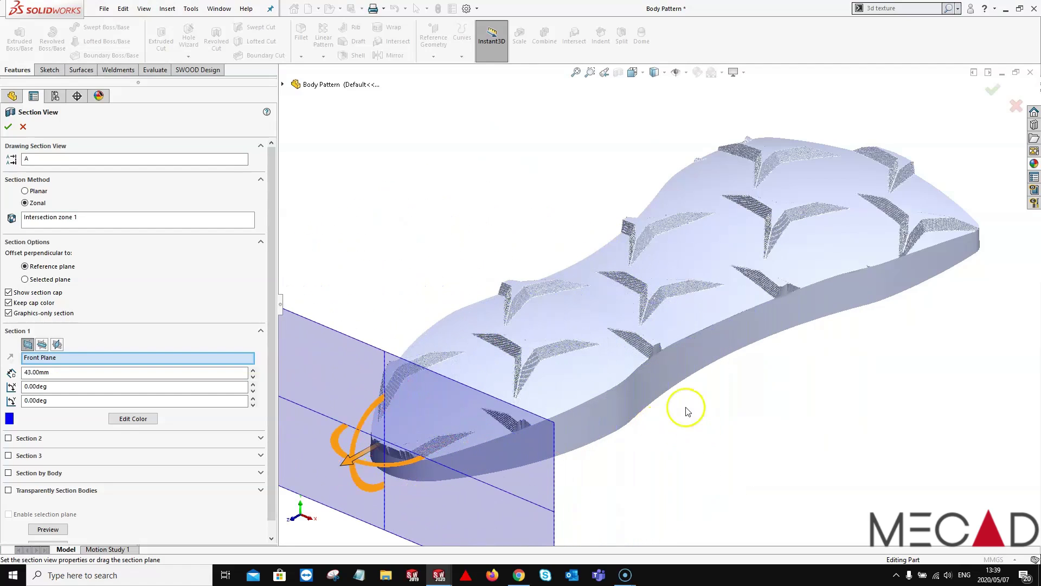
scroll(650, 374, "up", 1)
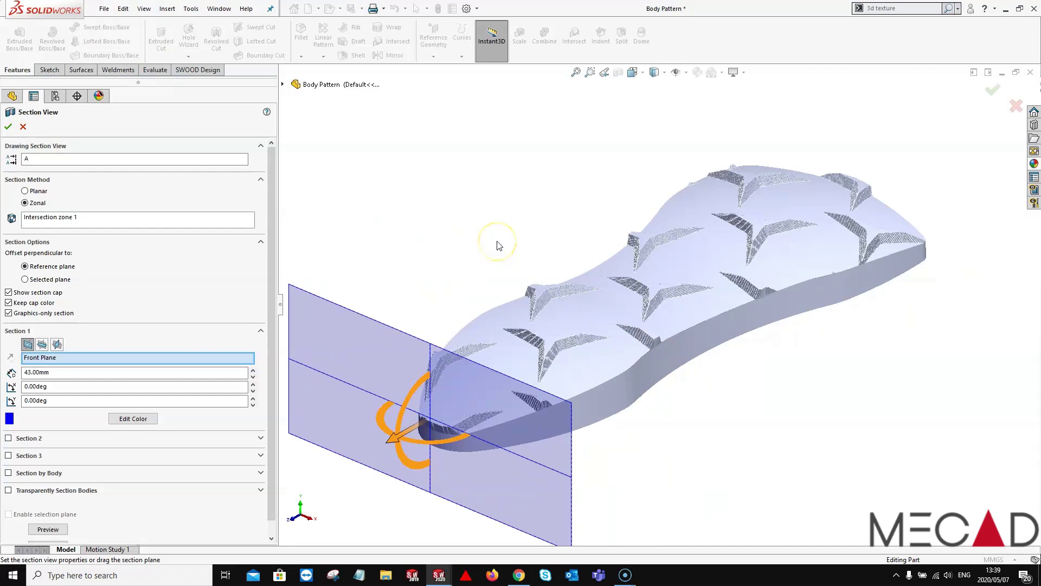